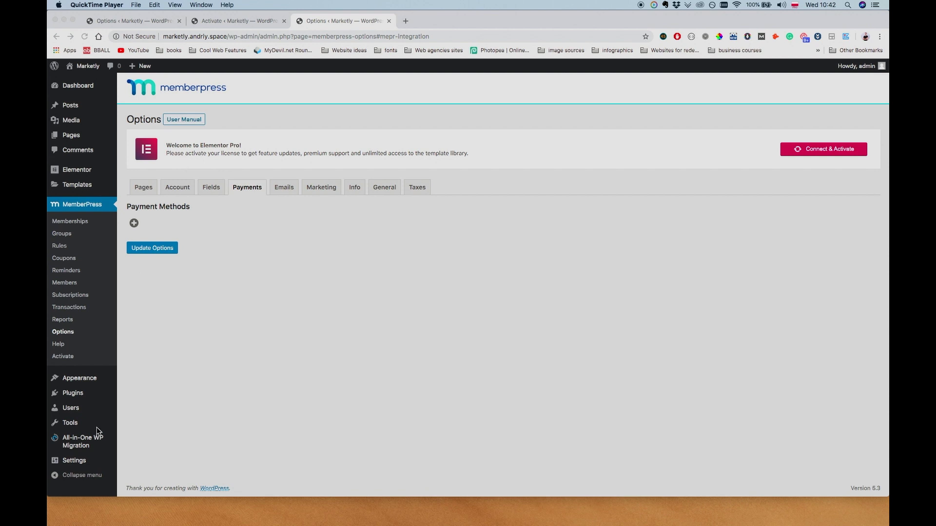
Bring Chrome forward and reload MemberPress Options on its Pages settings.
left_click(274, 358)
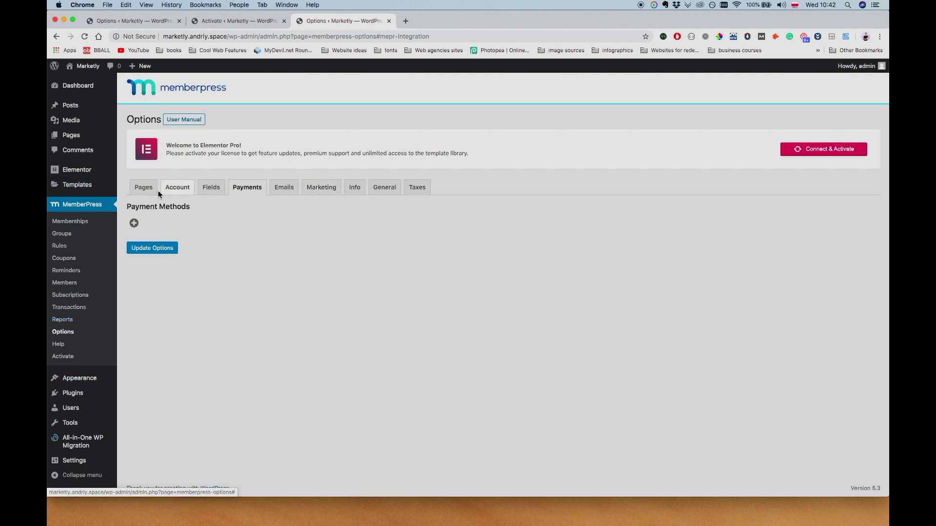
left_click(74, 331)
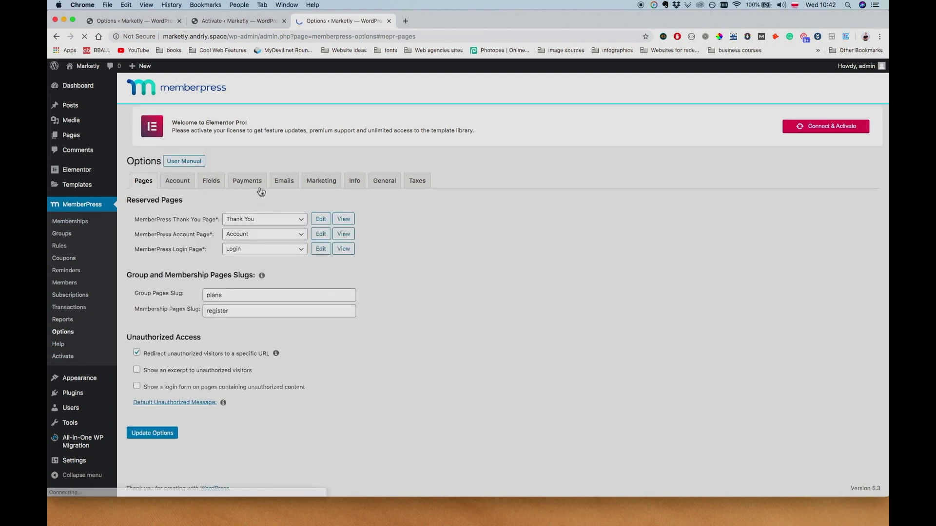
Add a Stripe payment method named 'Pay With Credit Card' with Test Mode enabled.
left_click(240, 189)
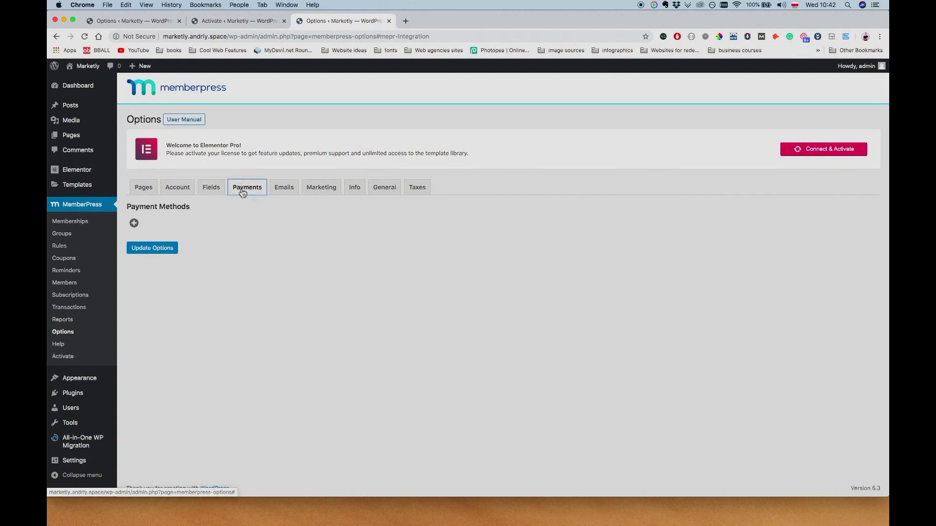
left_click(134, 224)
left_click(197, 230)
type("Stripe")
key("BackSpace")
key("BackSpace")
key("BackSpace")
key("BackSpace")
key("BackSpace")
key("BackSpace")
type("Pay")
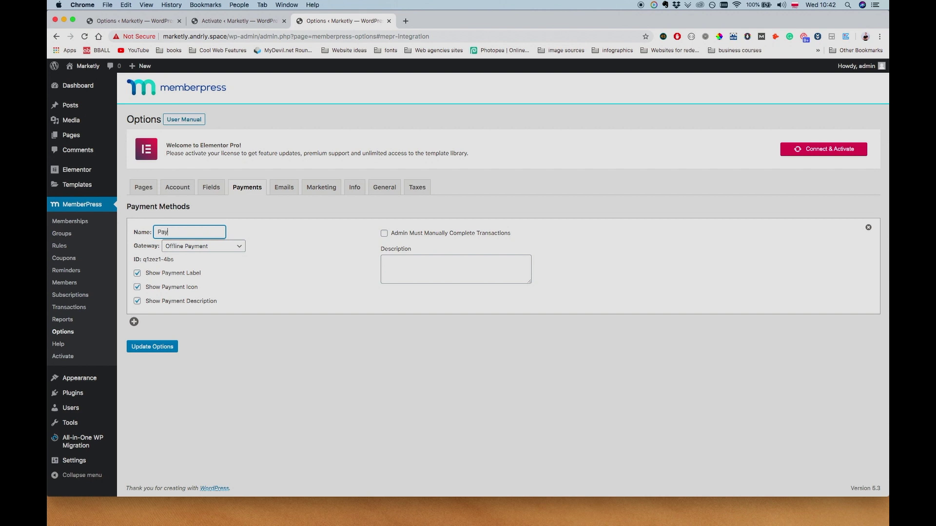
type(" With Credit Card")
key("Tab")
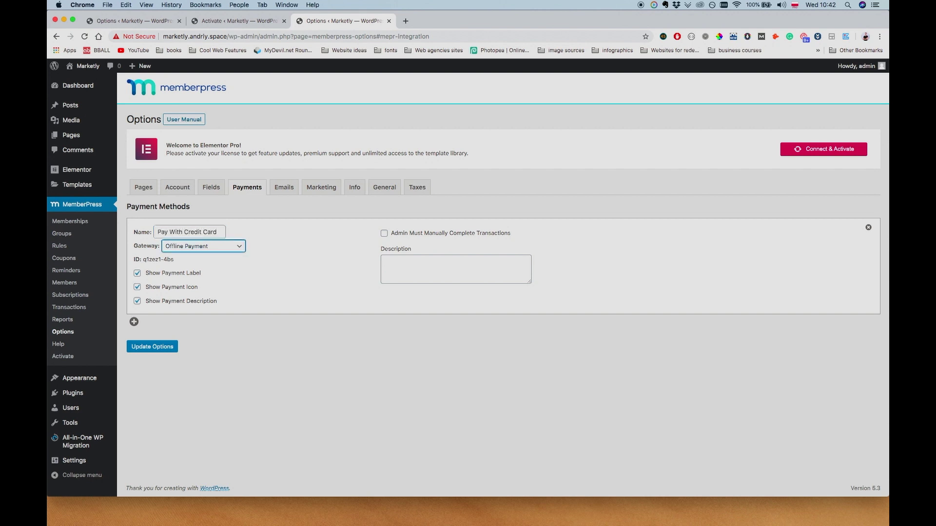
left_click(231, 248)
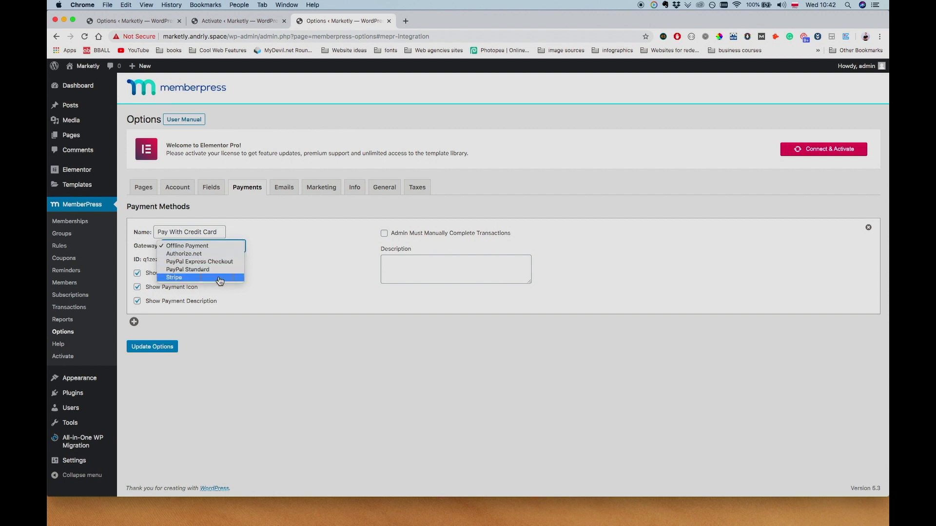
left_click(219, 277)
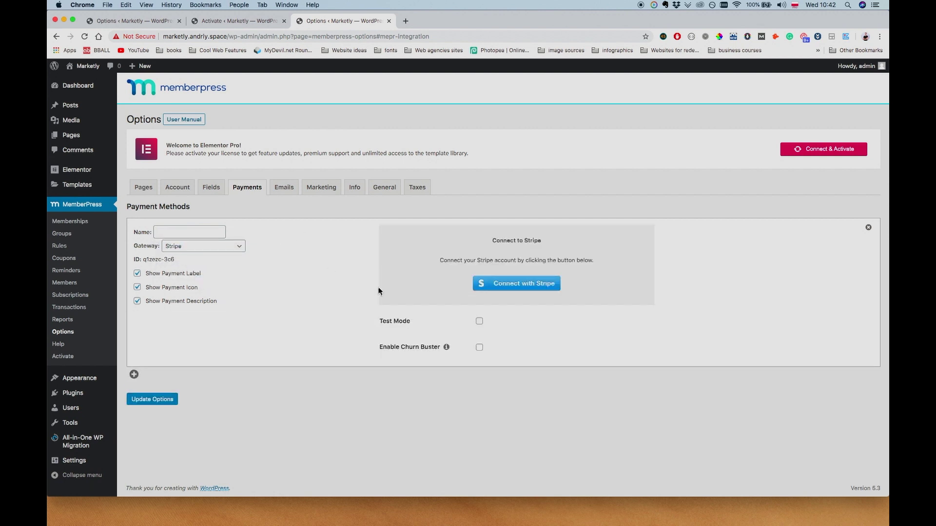
left_click(479, 323)
Re-enter the name 'Pay With Credit Card' and save the payment options.
left_click(480, 322)
left_click(480, 322)
left_click(579, 322)
left_click(183, 233)
type("Pay With ")
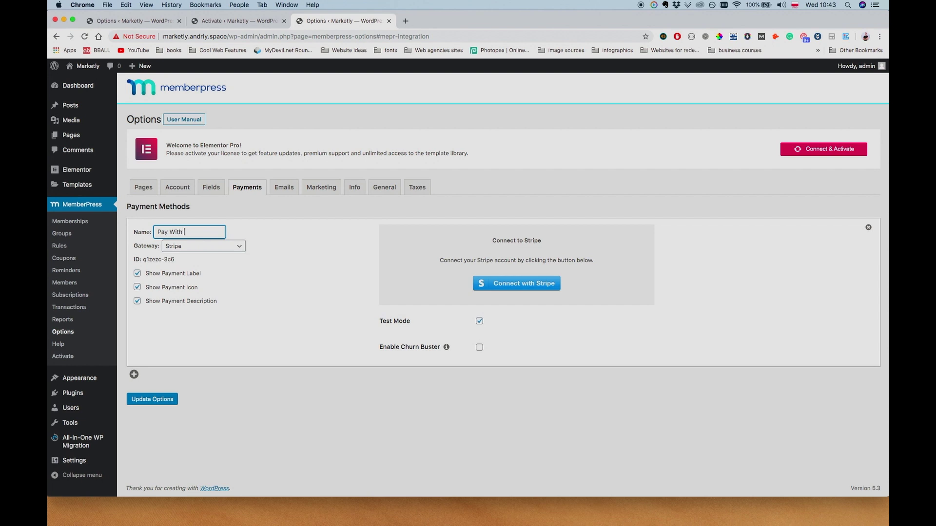
type("Credit Card")
key("Tab")
left_click(293, 287)
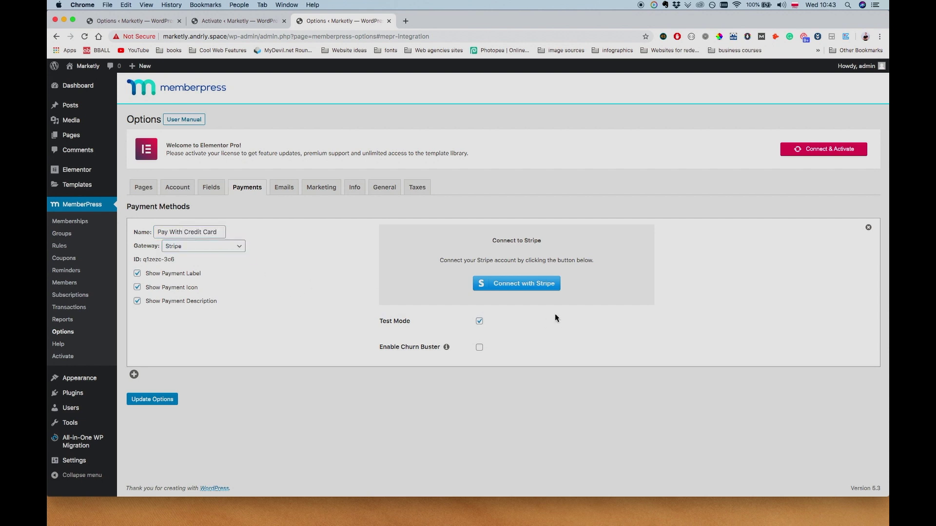
left_click(157, 402)
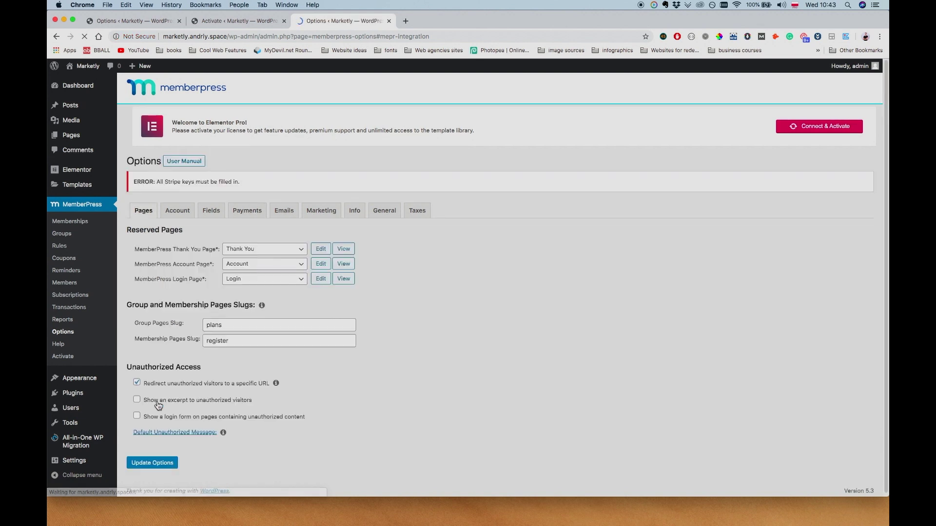
Add a new Stripe gateway named 'Pay With Credit Card' with Test Mode ticked.
left_click(247, 216)
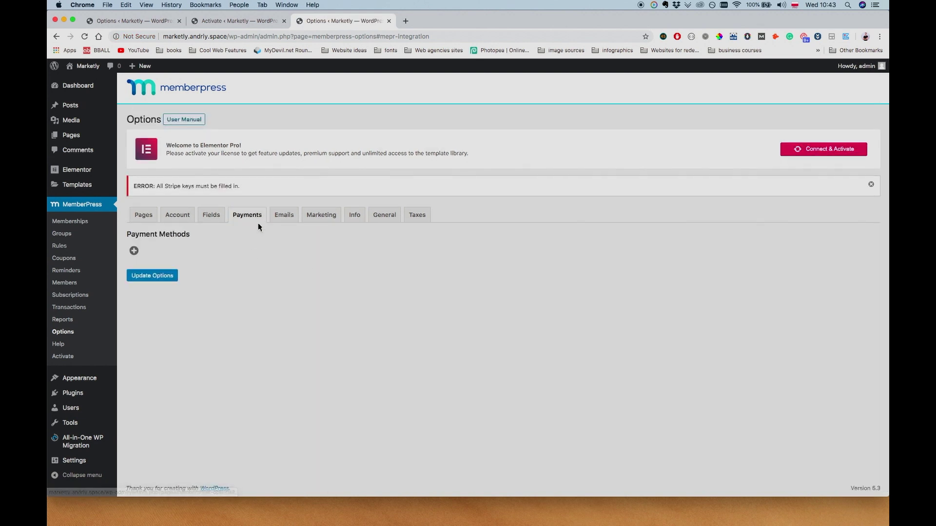
left_click(134, 250)
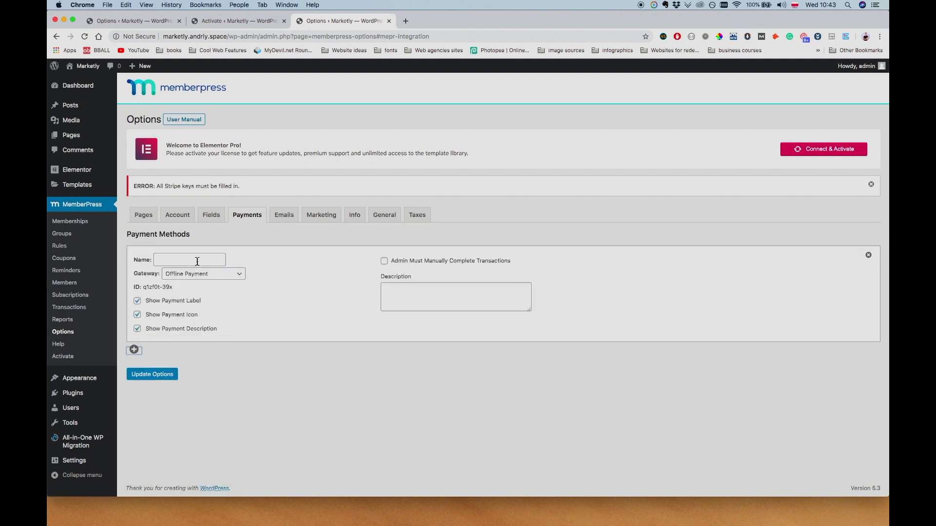
left_click(201, 276)
left_click(194, 305)
left_click(181, 259)
type("Pay With Cred")
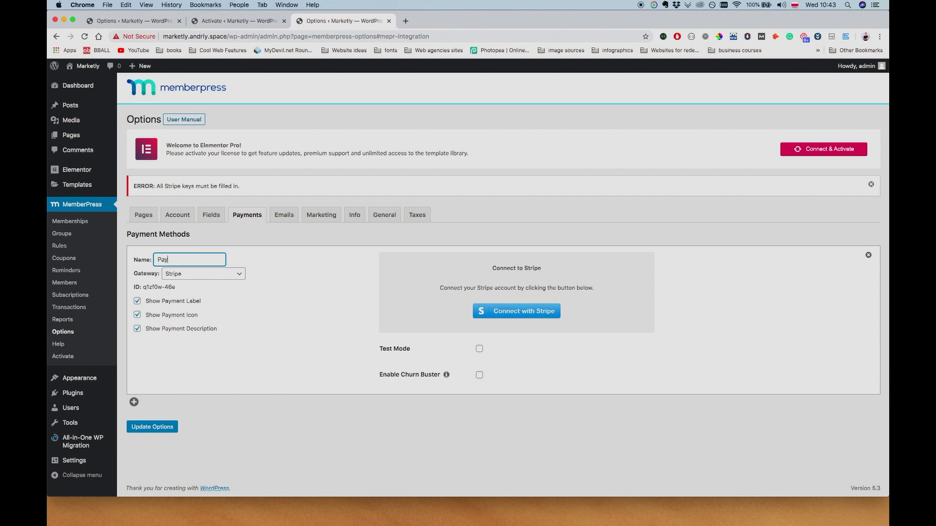
type("it Card")
key("Tab")
left_click(479, 350)
Start Connect with Stripe and choose to sign in with an existing account.
left_click(547, 318)
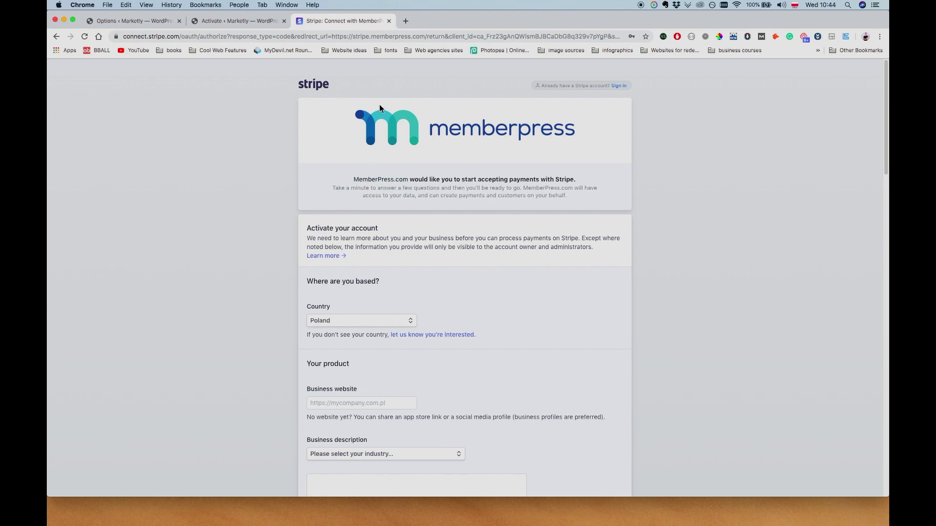
scroll(341, 207, "down", 10)
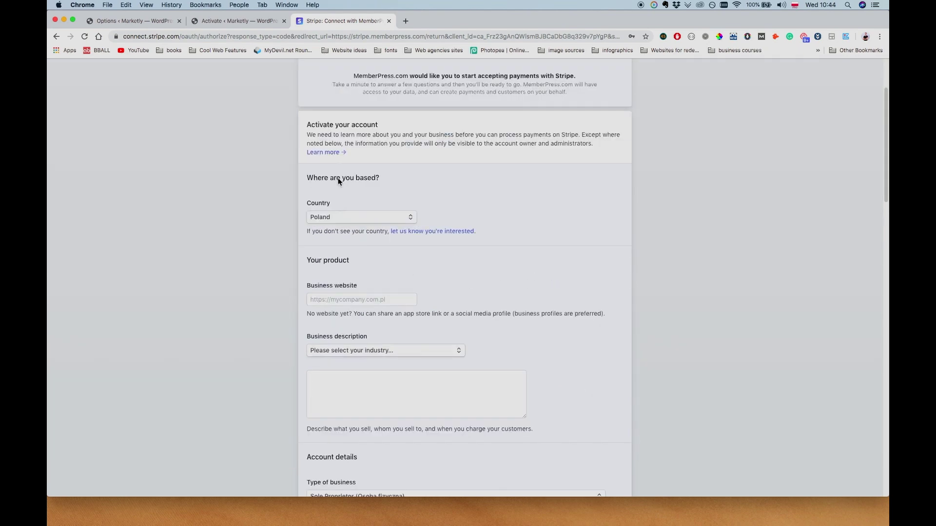
scroll(354, 379, "down", 10)
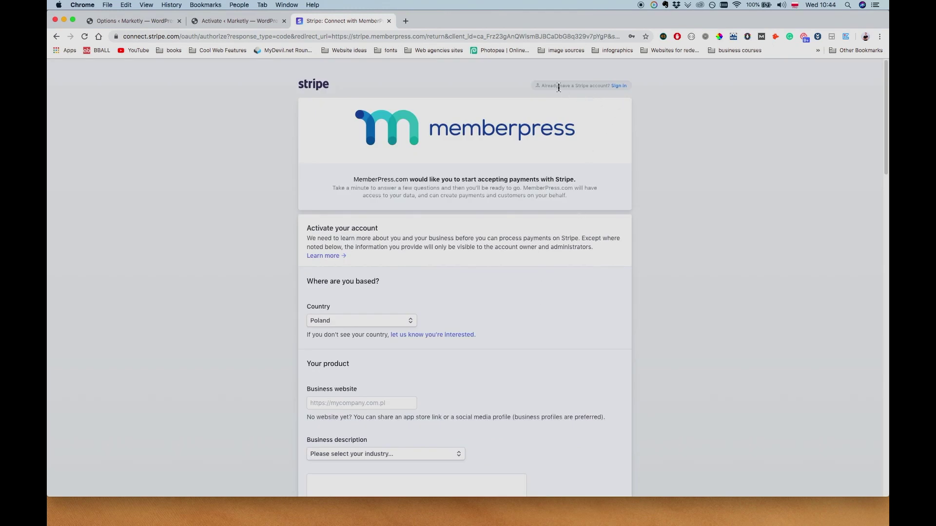
left_click_drag(540, 86, 609, 86)
left_click(623, 86)
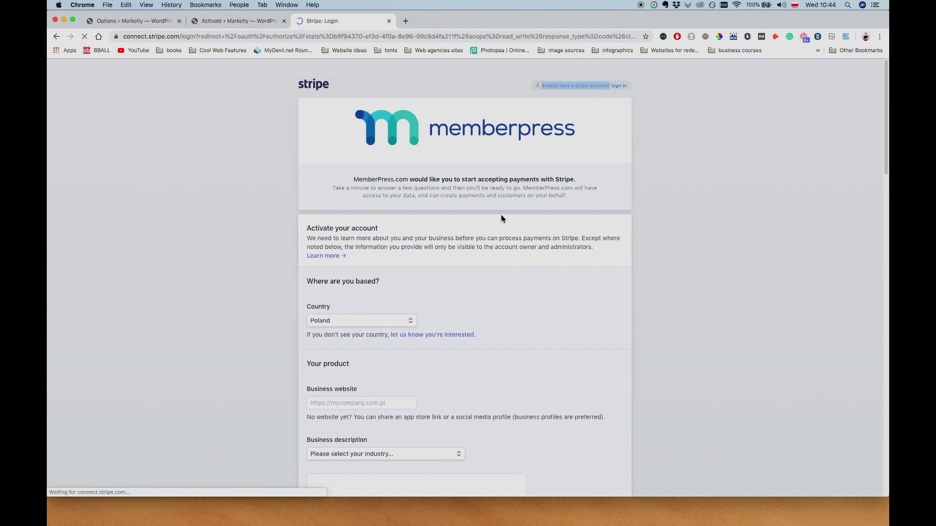
Sign in with the saved account e-mail and submit the SMS verification code.
left_click(470, 187)
key("super+a")
key("BackSpace")
type("a")
left_click(463, 203)
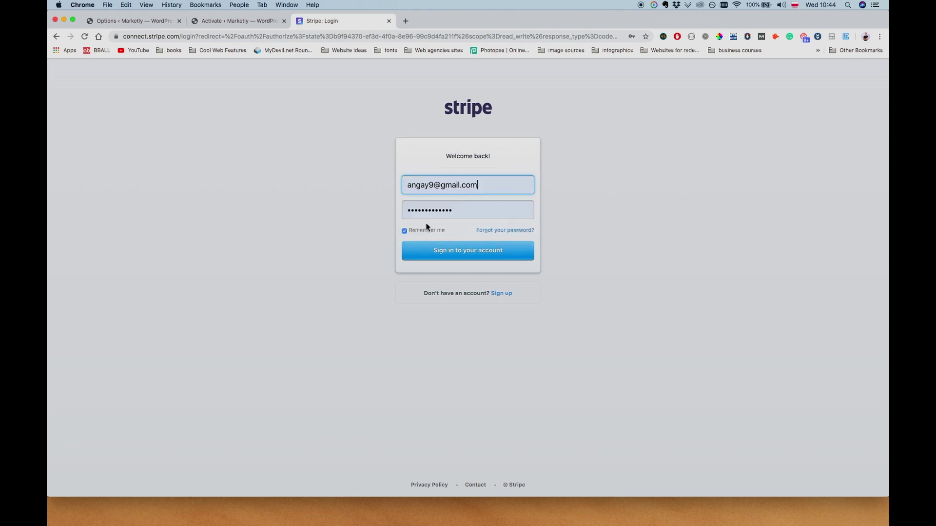
left_click(458, 255)
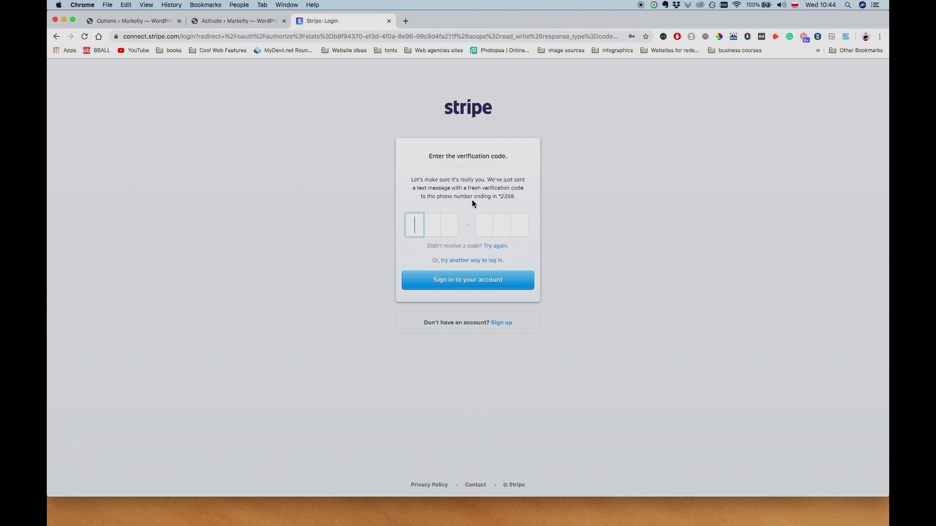
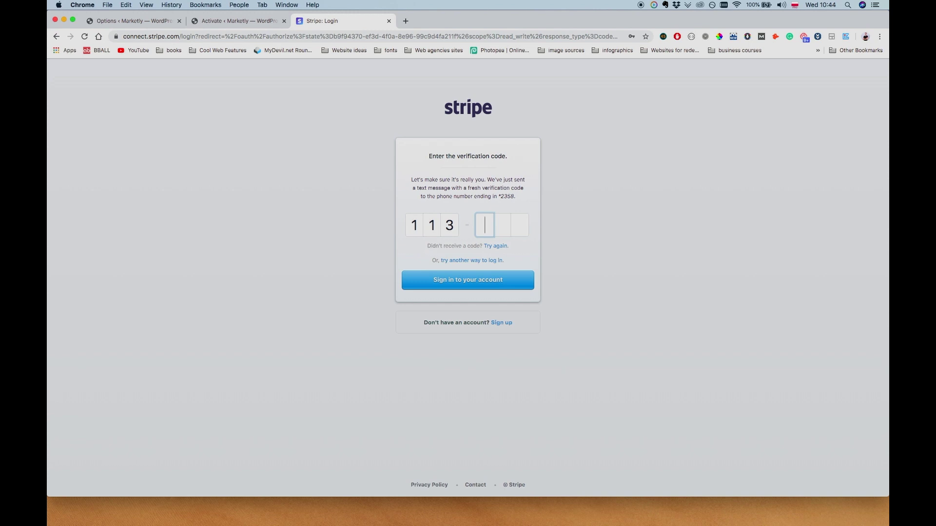
left_click(461, 280)
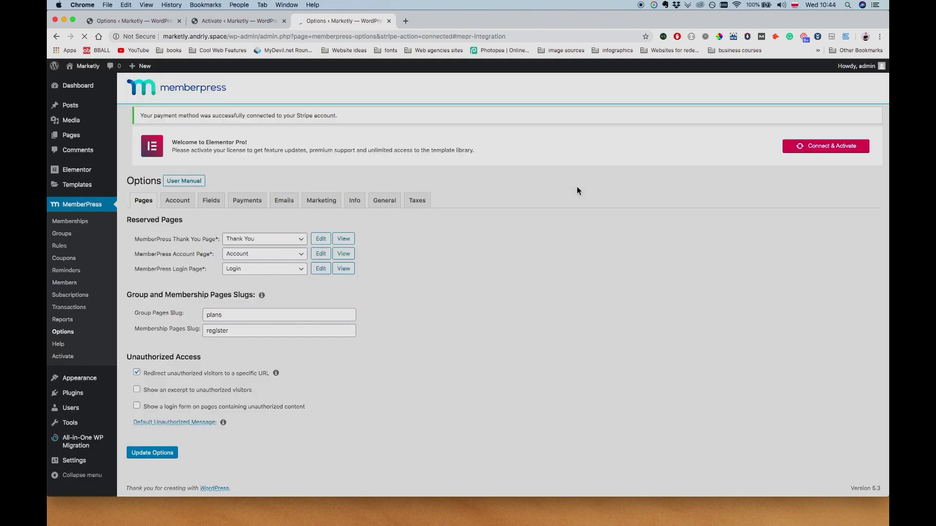
Check the Stripe-connected Payments tab, then open stripe.com in a new browser tab.
left_click(248, 210)
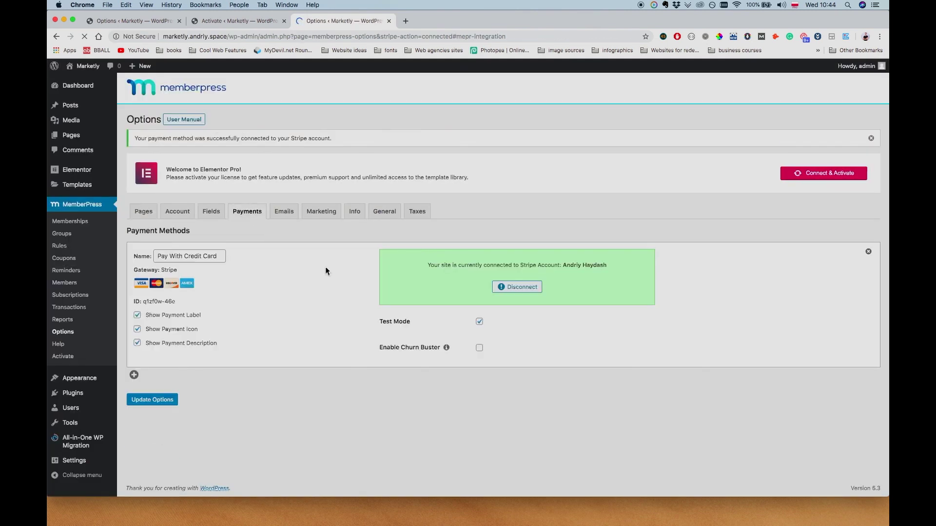
left_click_drag(628, 264, 411, 263)
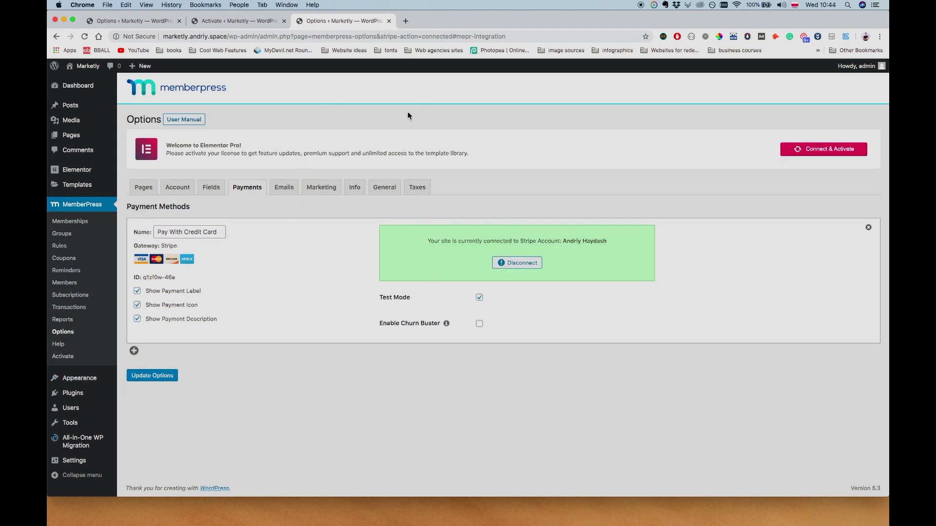
right_click(549, 380)
key("Escape")
key("super+t")
type("stri")
key("Return")
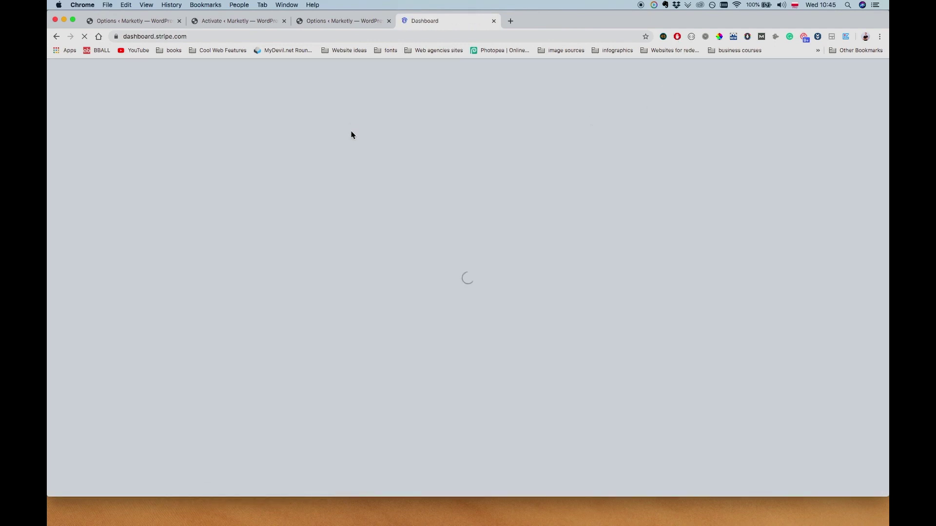
Open Developers > API keys in the Stripe Dashboard and switch to test data.
left_click(202, 234)
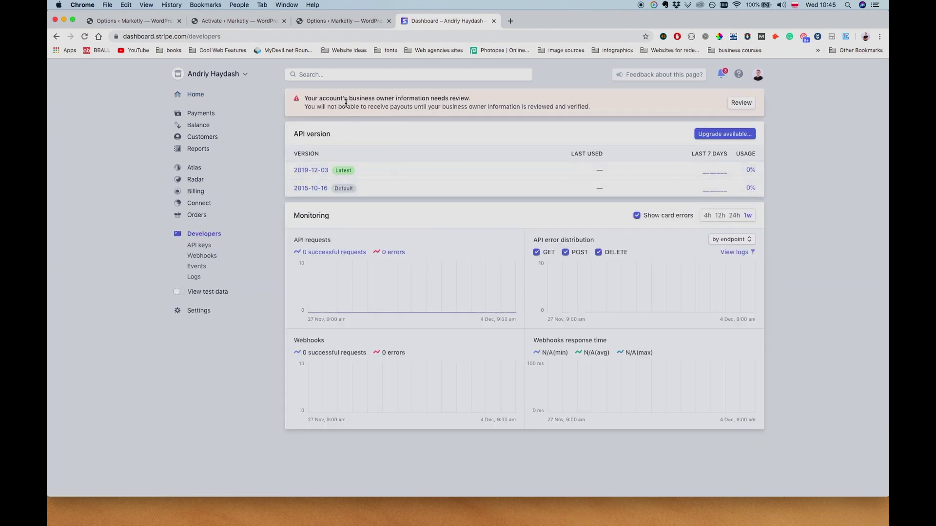
left_click_drag(602, 114, 304, 98)
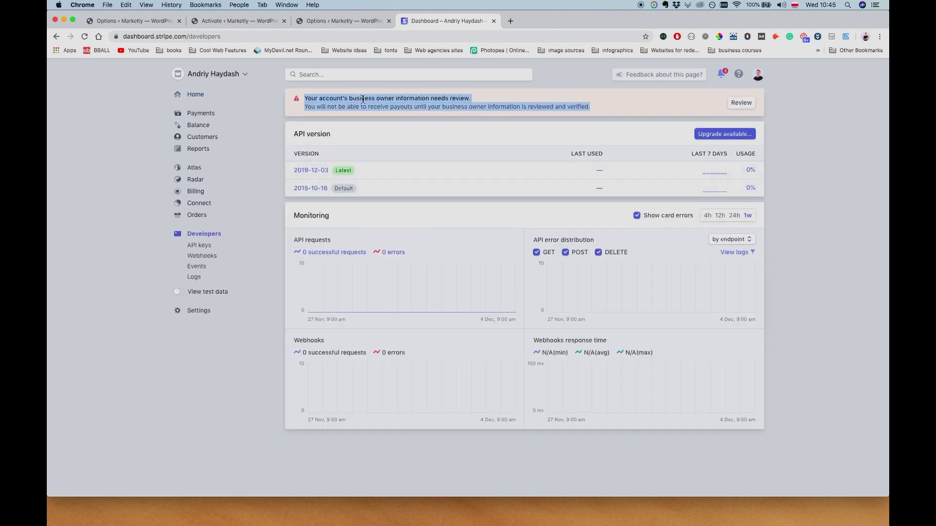
left_click(353, 99)
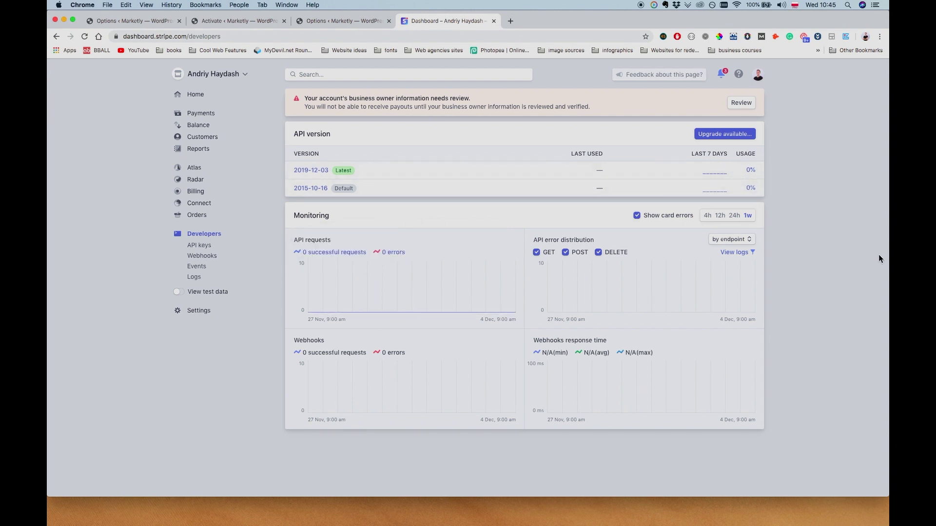
left_click(205, 249)
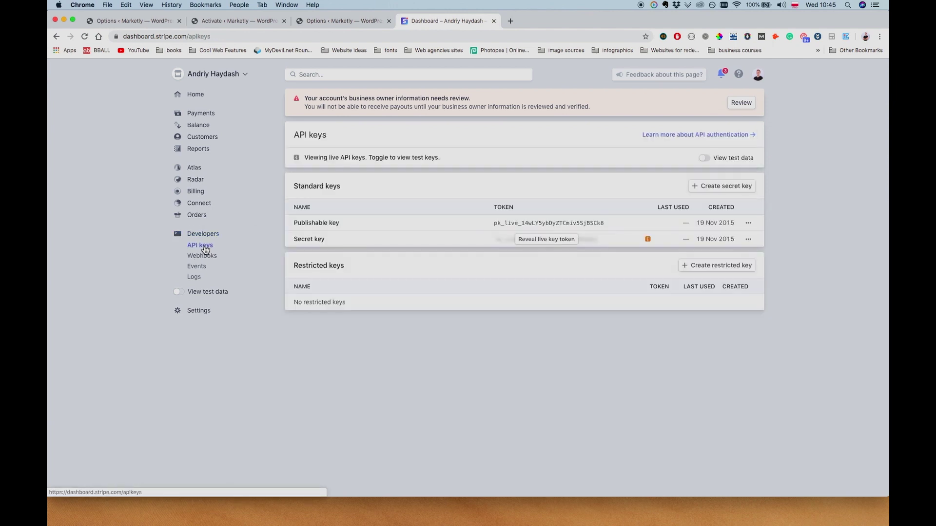
left_click(704, 160)
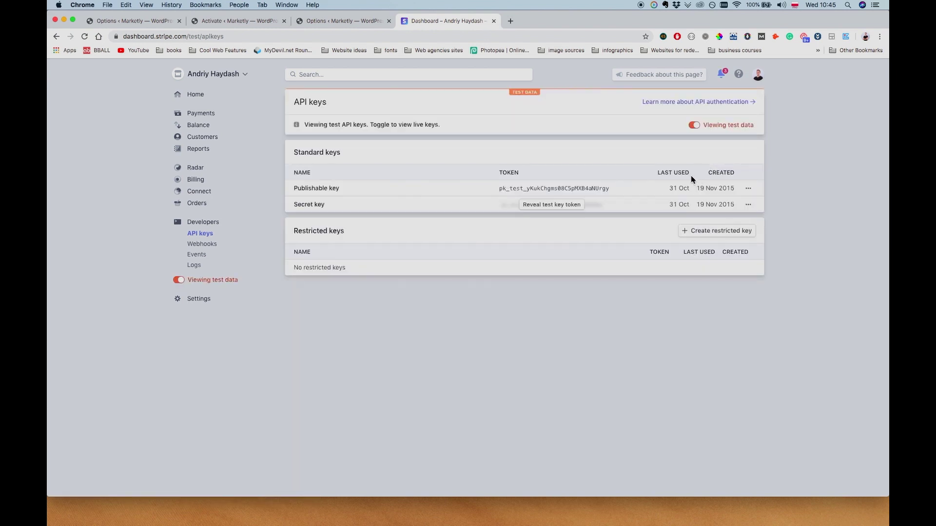
left_click(693, 158)
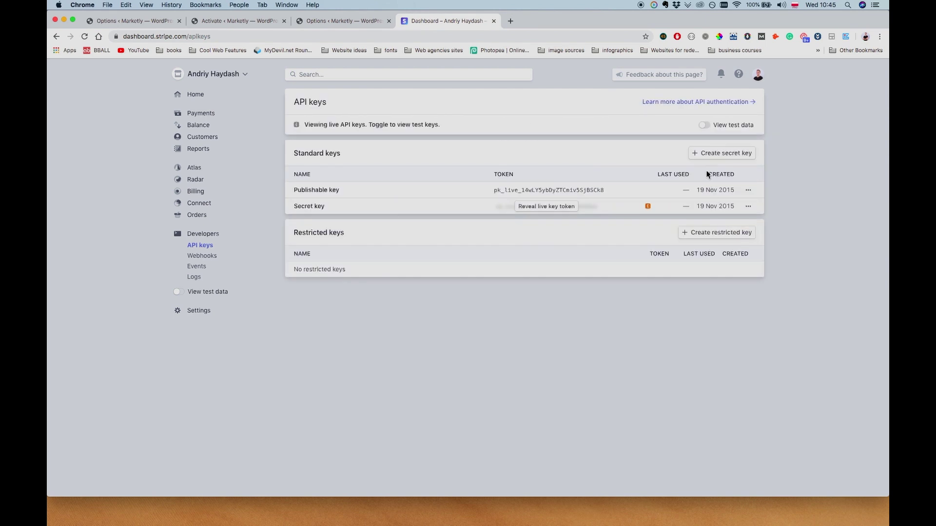
left_click(707, 130)
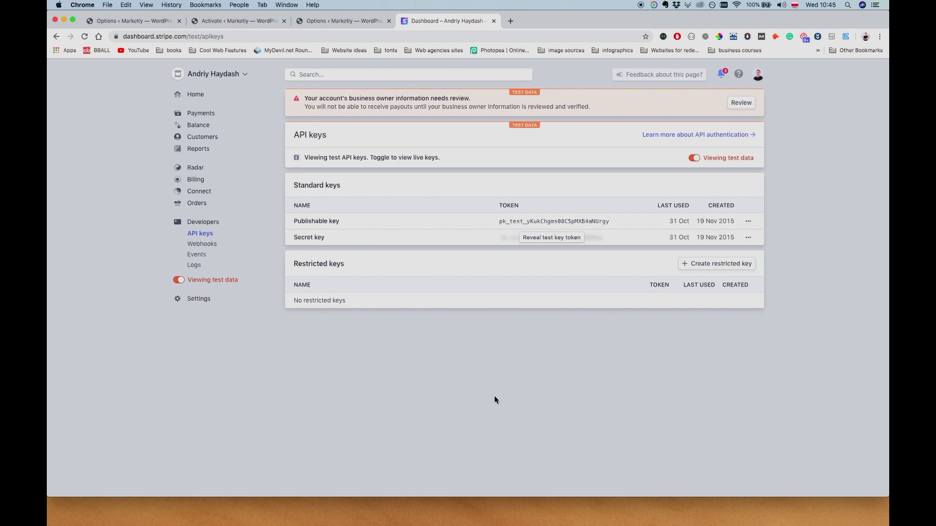
Inspect the test publishable key and compare it against the live keys.
left_click_drag(505, 222, 612, 220)
left_click(597, 232)
left_click_drag(501, 224, 610, 221)
left_click(618, 223)
left_click(178, 283)
left_click(185, 294)
Close the Stripe tab and open the 'Membership' plan from the Memberships list for editing.
key("super+w")
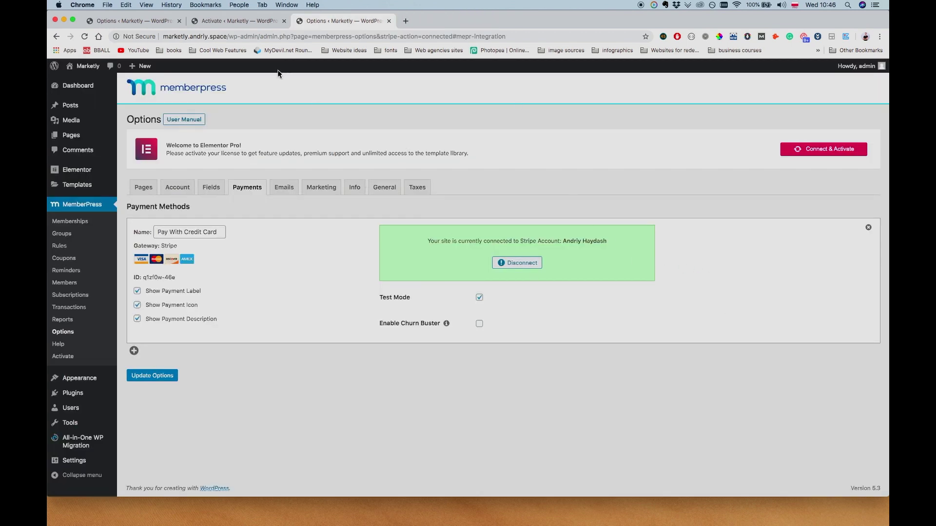
left_click(98, 224)
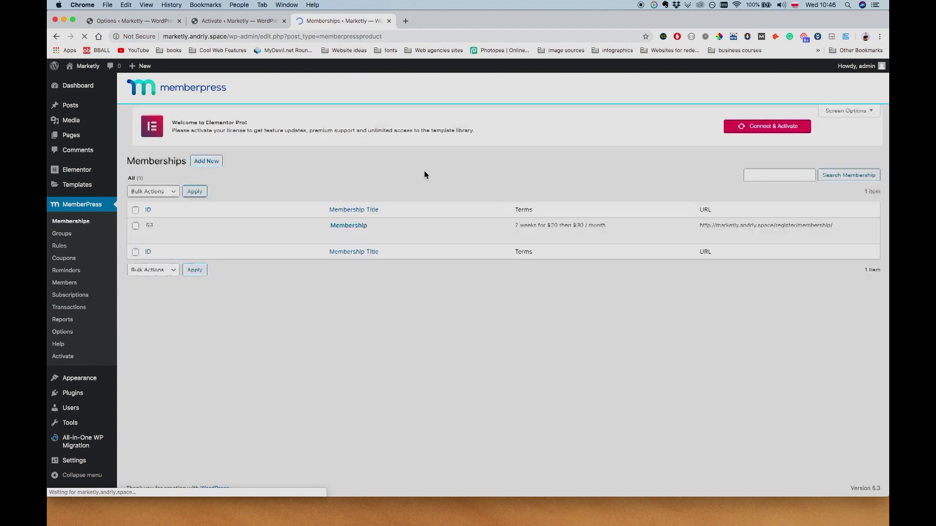
left_click(354, 235)
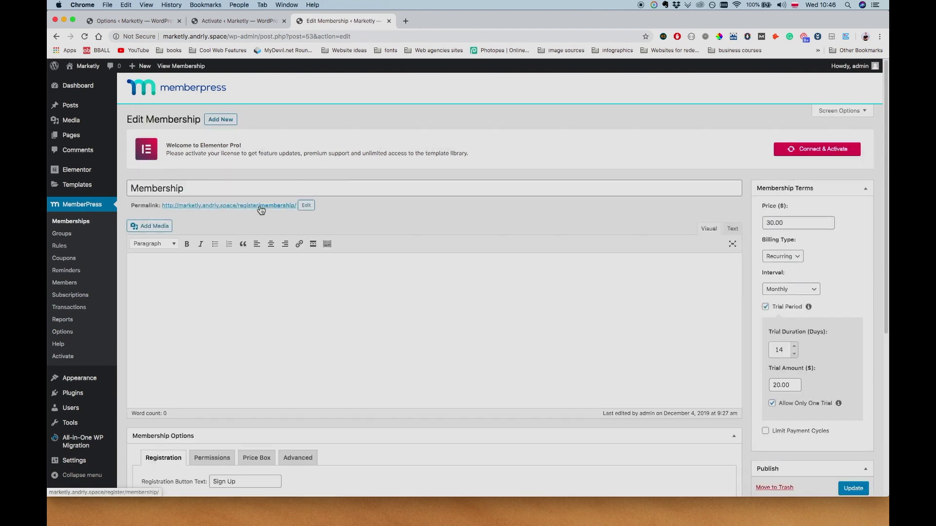
Copy the Membership permalink and open its registration page in an incognito window.
right_click(260, 206)
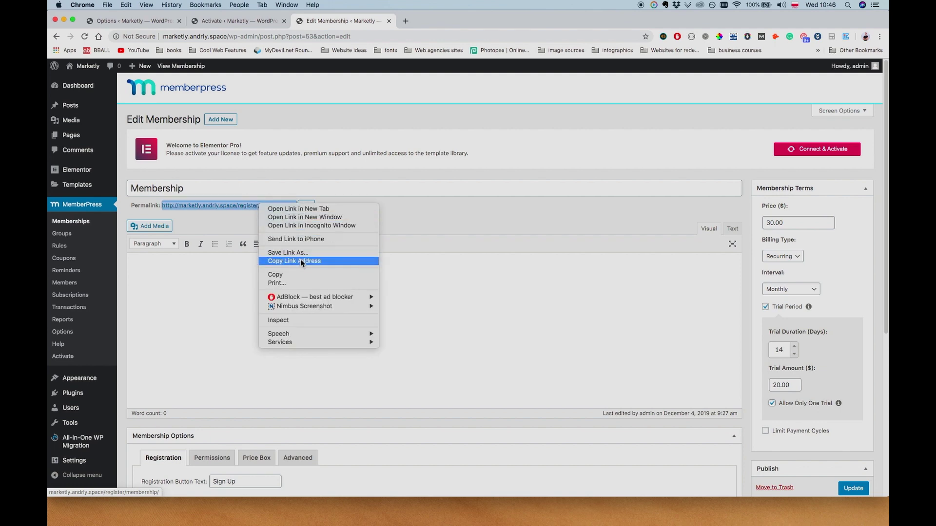
left_click(304, 262)
right_click(272, 205)
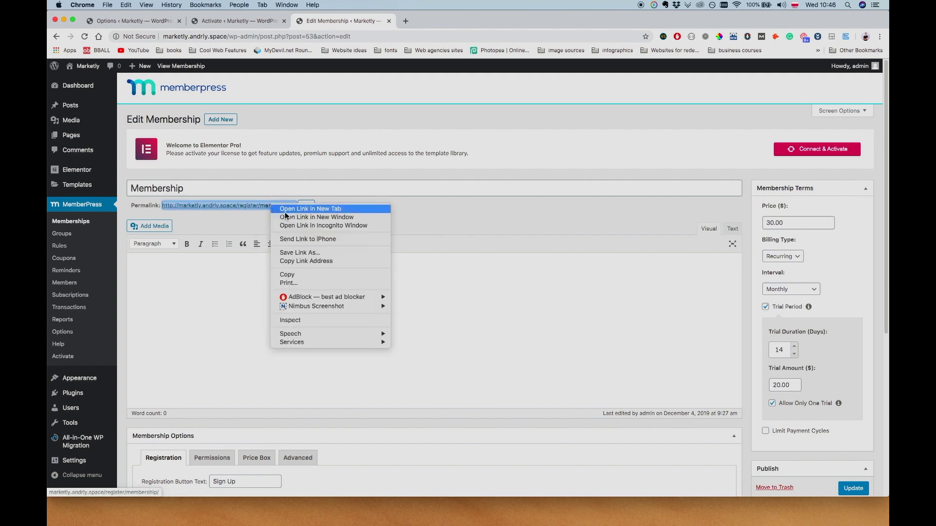
left_click(297, 226)
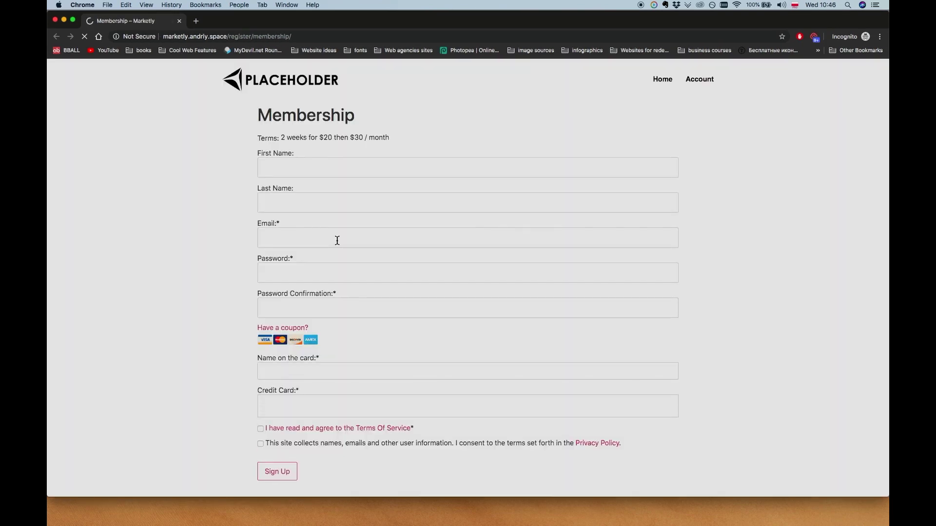
Grab a disposable address from temp-mail.org and place the caret in the sign-up Email field.
key("super+t")
type("temp")
key("Return")
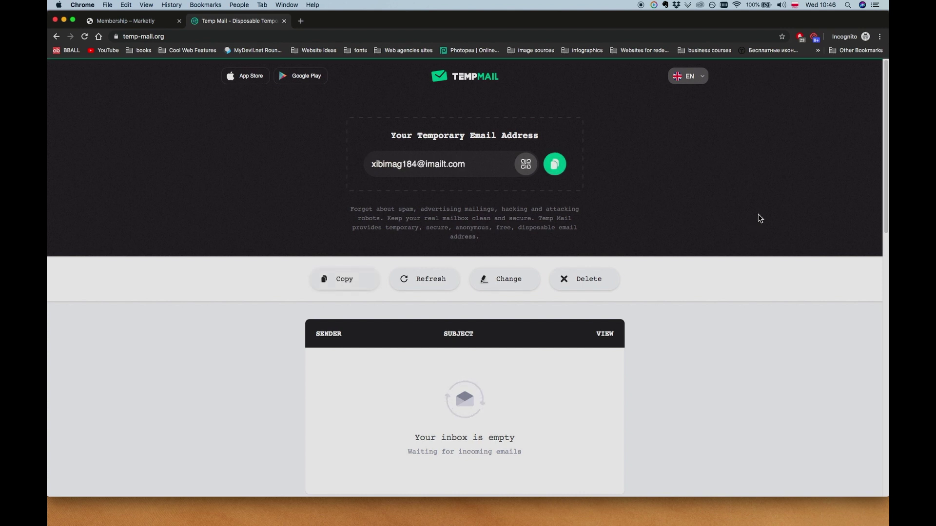
left_click(478, 168)
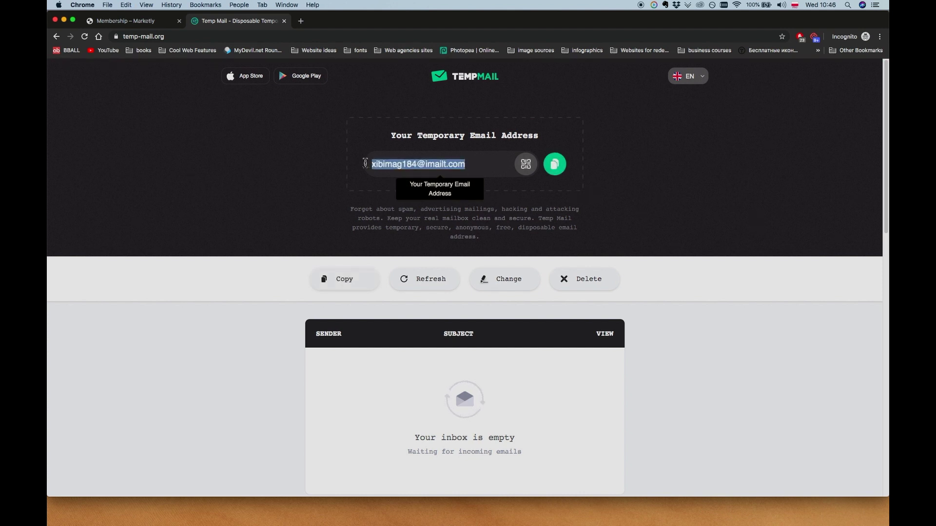
left_click(144, 22)
left_click(287, 238)
Paste the temporary e-mail, enter name John Doe, and fill both password fields.
key("super+v")
left_click(297, 173)
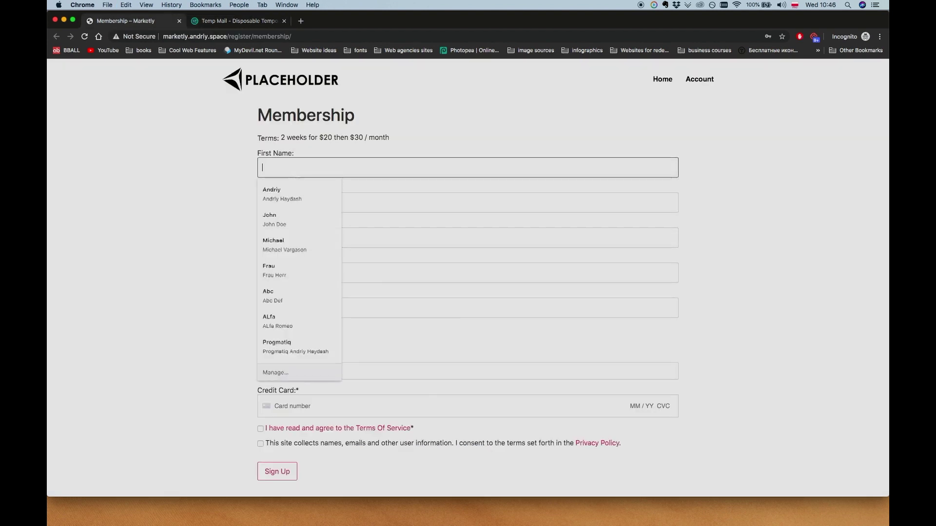
type("John")
key("Tab")
type("Doe")
key("Tab")
key("Tab")
type("••••••••")
key("Tab")
type("••••••••")
key("Tab")
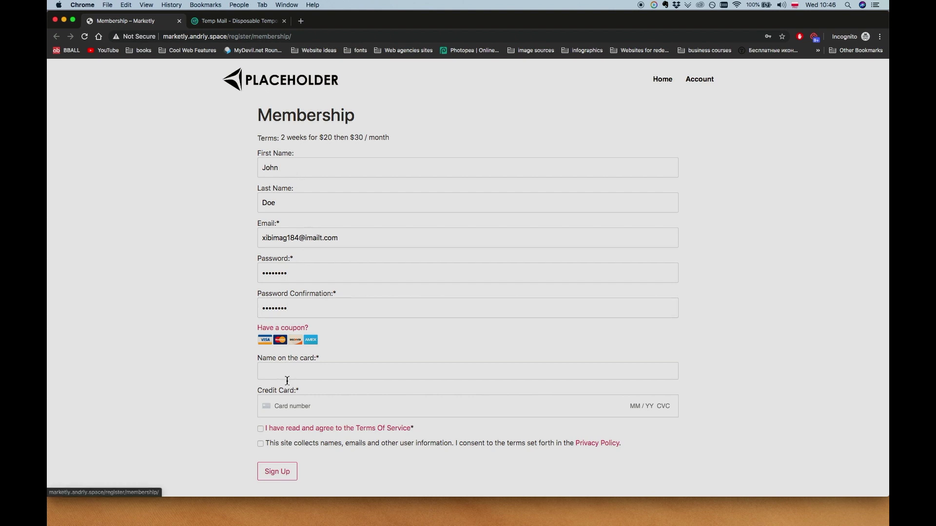
left_click(288, 379)
type("Jo")
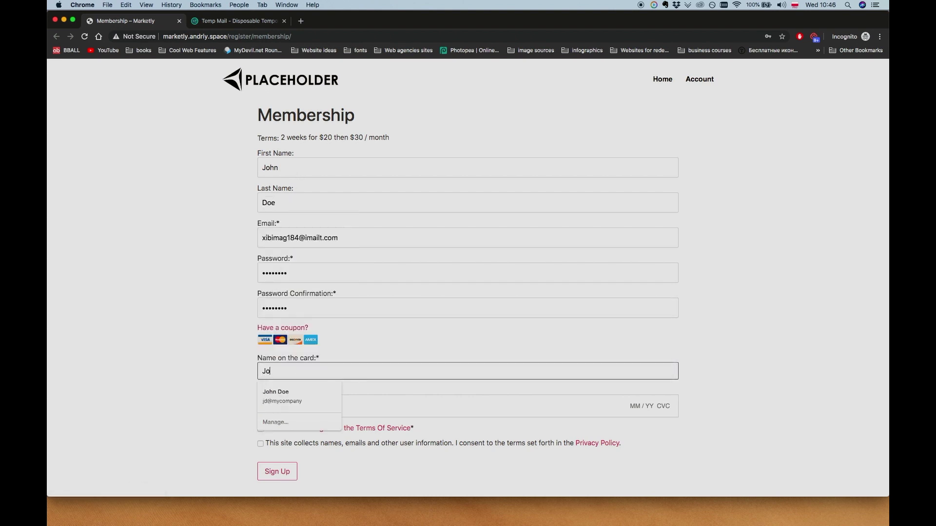
type("hn Doe")
key("Tab")
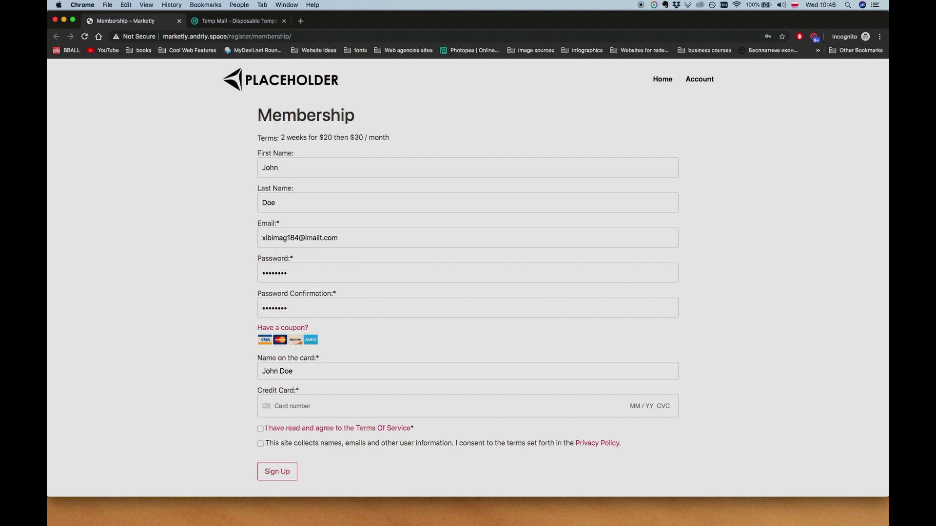
type("4242 4242 4242 4242 04 / 24 2")
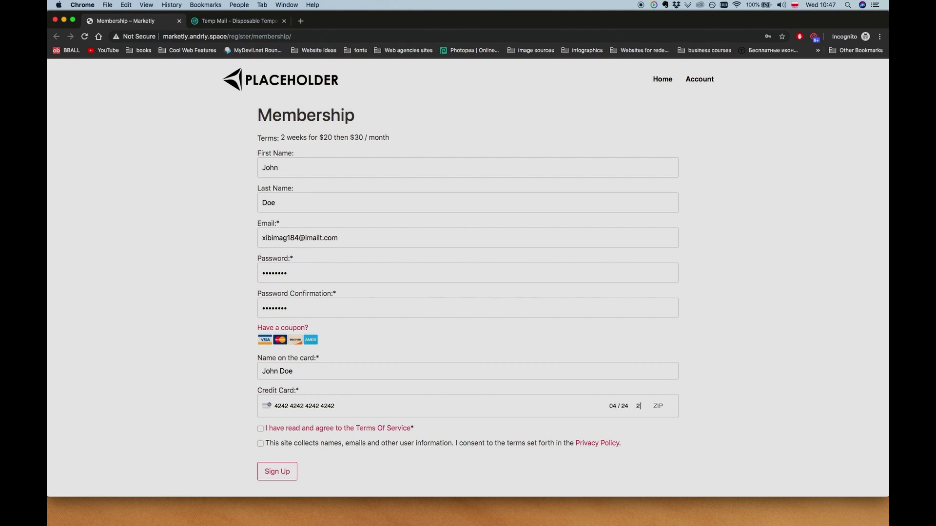
type("12 30001")
left_click(261, 444)
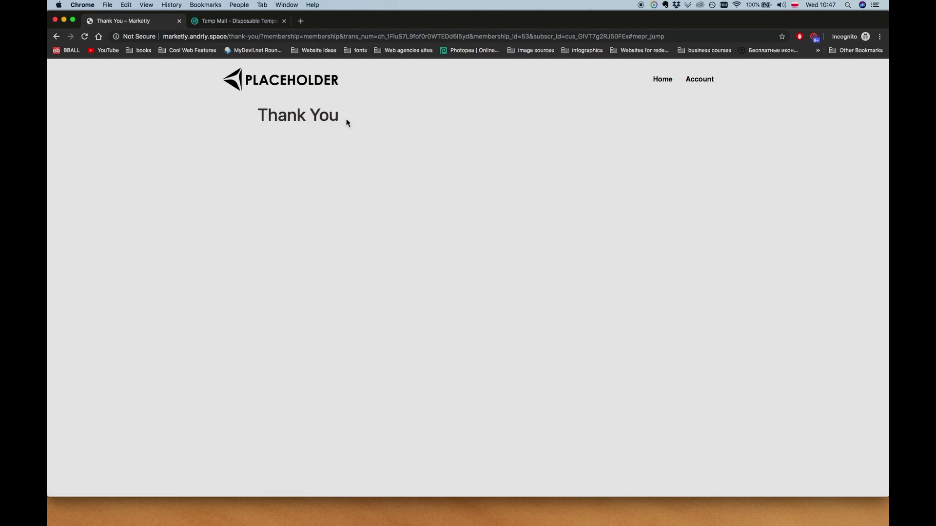
Read the $20.00 Payment Receipt email in the Temp Mail inbox.
left_click_drag(262, 115, 349, 115)
left_click(342, 120)
left_click(253, 20)
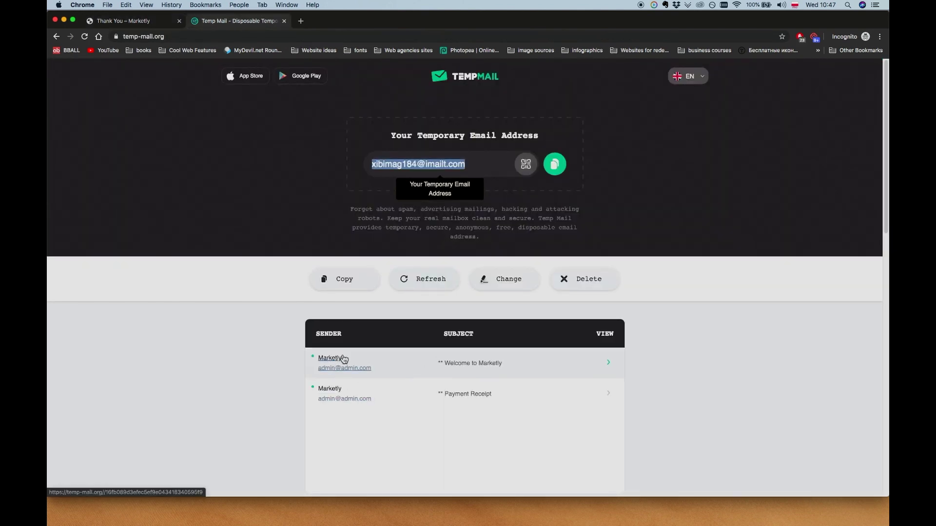
left_click(319, 389)
scroll(468, 371, "down", 3)
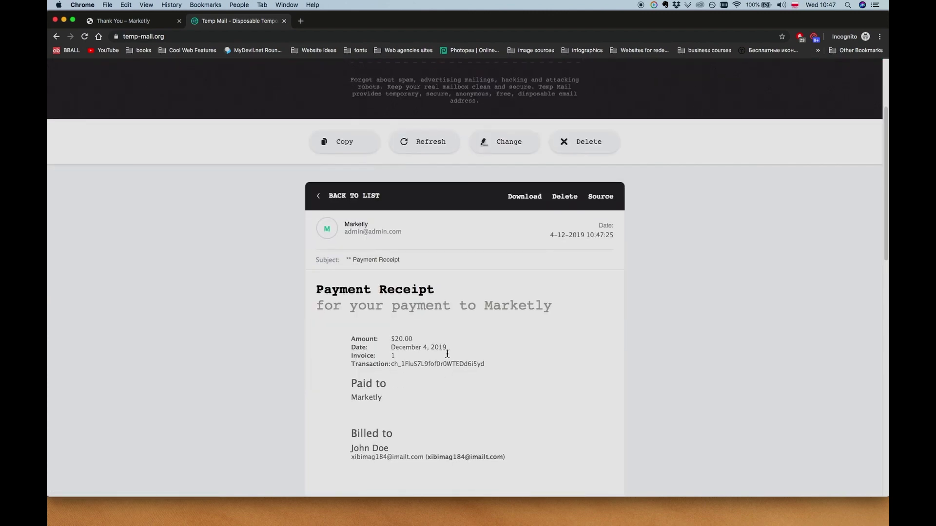
scroll(454, 338, "down", 3)
scroll(457, 339, "up", 3)
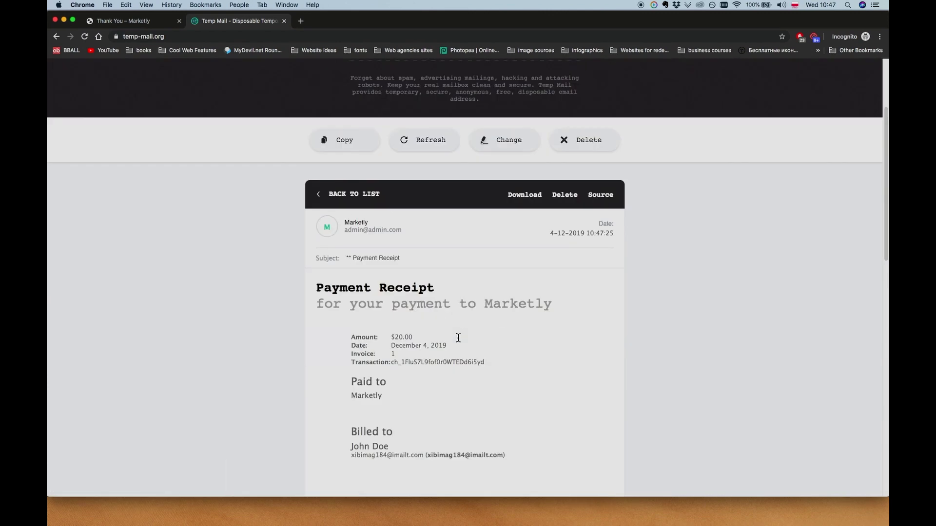
Read the Welcome to Marketly email and its login link, then return to the Thank You page.
left_click(56, 37)
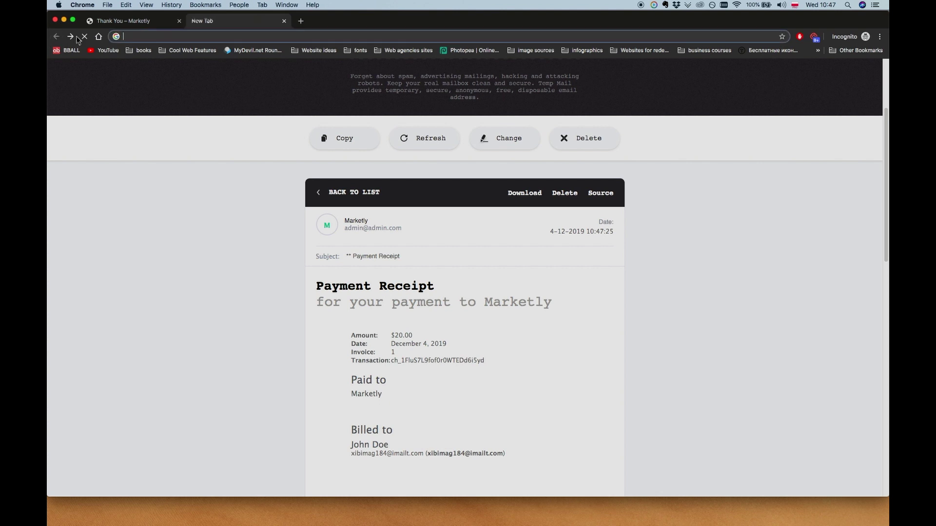
left_click(70, 37)
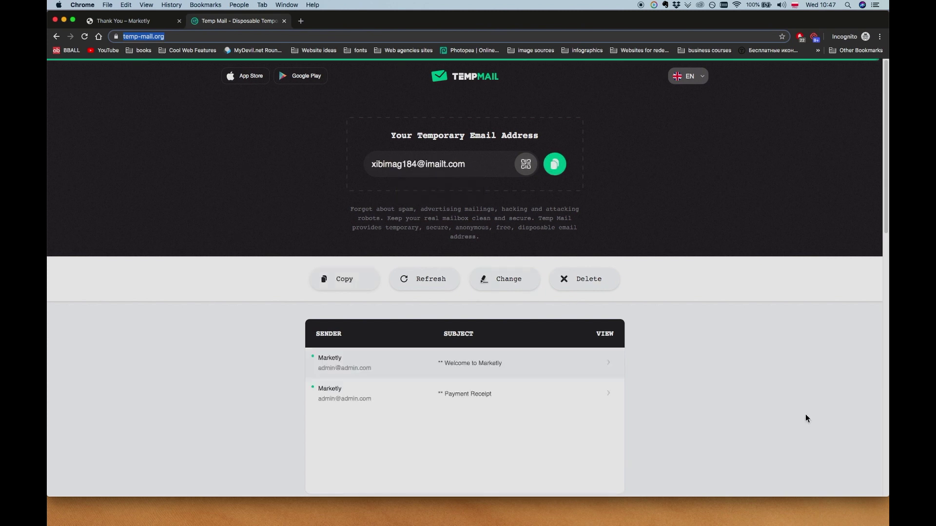
left_click(338, 364)
scroll(439, 414, "down", 3)
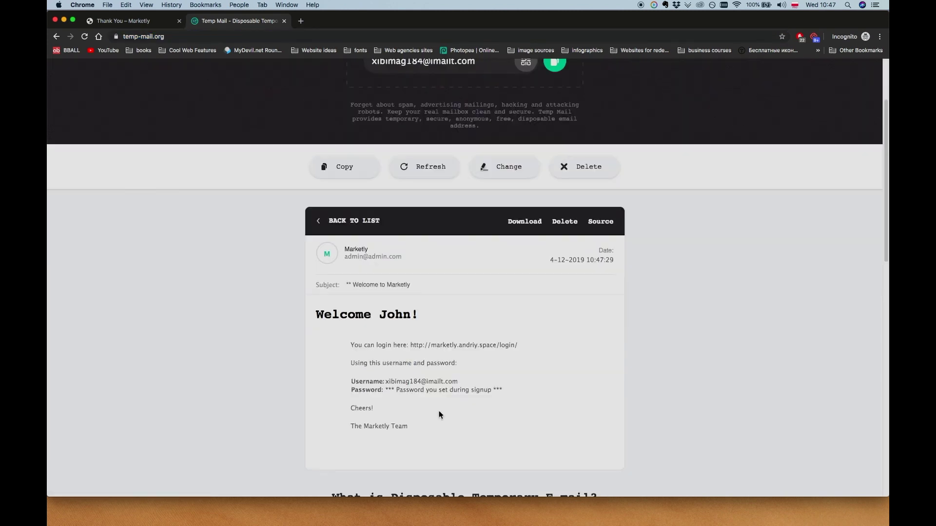
left_click_drag(519, 344, 415, 346)
left_click(439, 353)
left_click(103, 22)
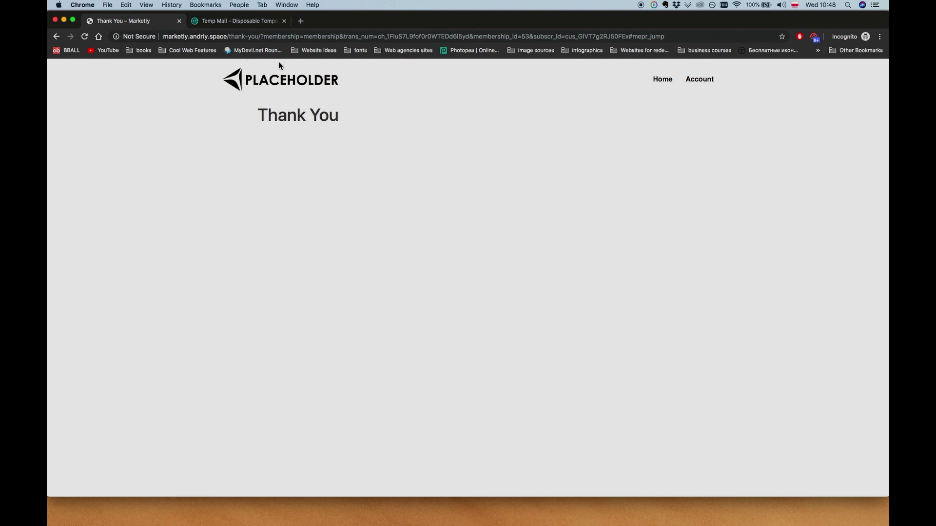
Open Account from the site nav, remove the doubled http// from the address, and bypass the certificate warning.
left_click(693, 81)
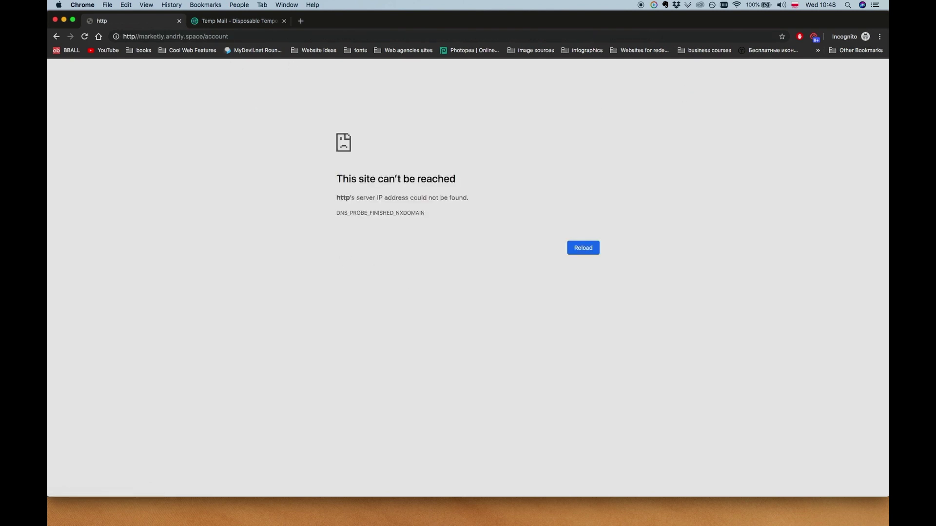
double_click(145, 36)
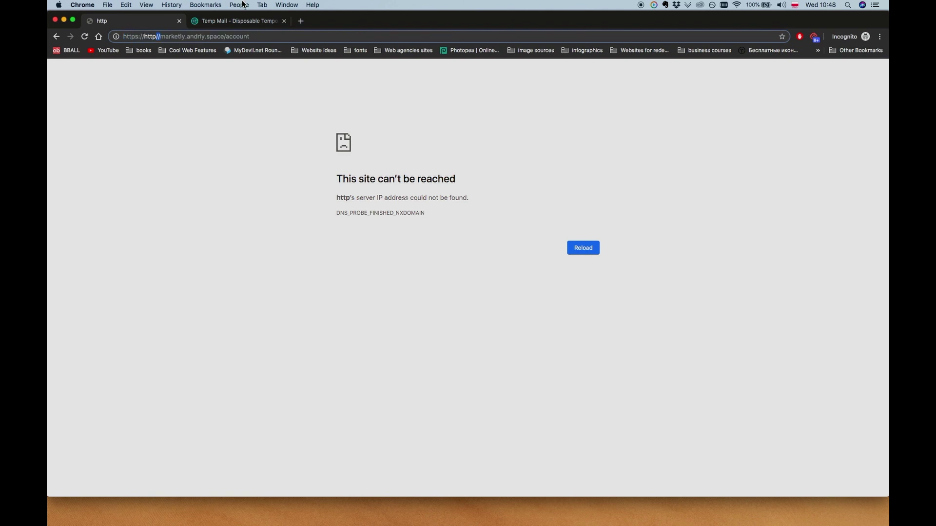
key("BackSpace")
key("BackSpace")
key("BackSpace")
key("BackSpace")
key("BackSpace")
key("BackSpace")
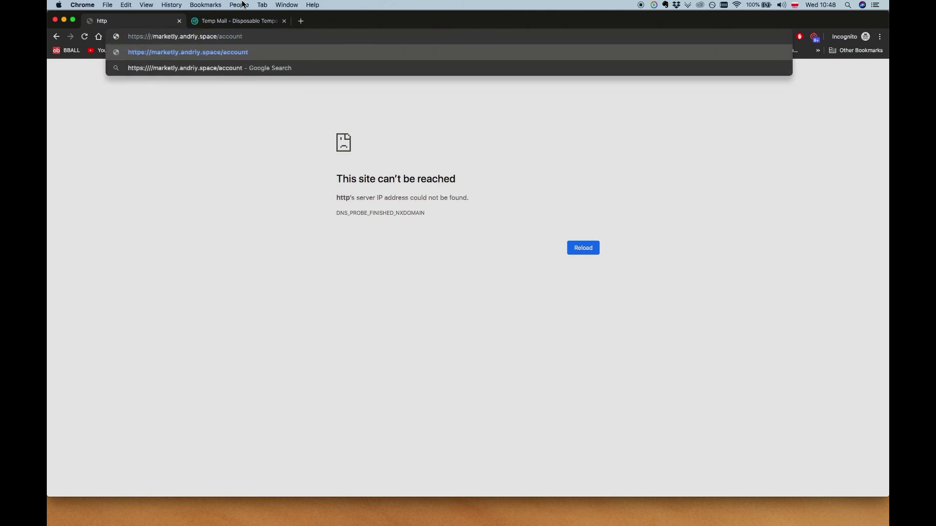
key("Return")
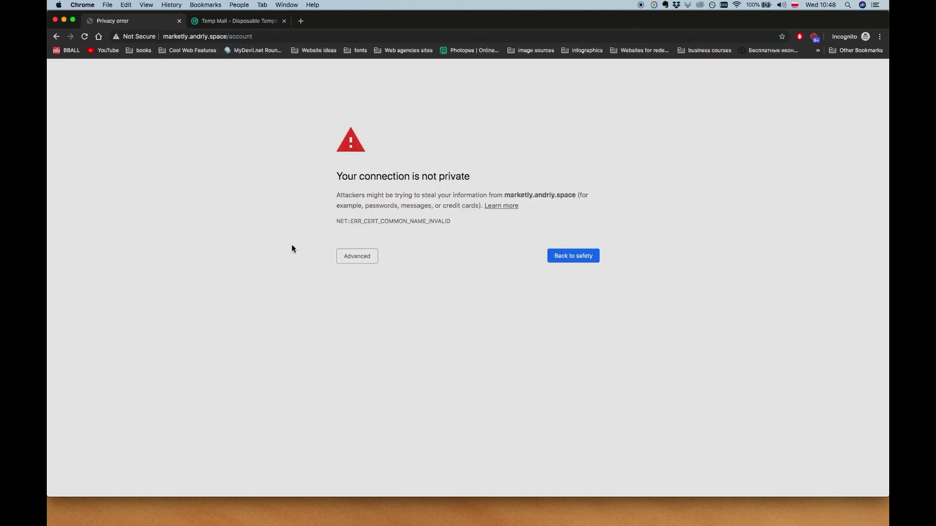
left_click(353, 263)
left_click(363, 323)
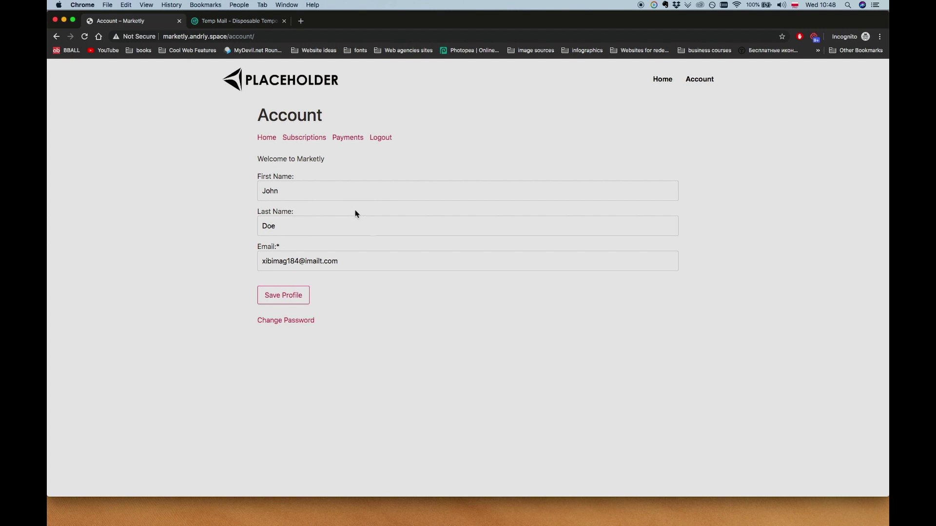
Review the member's active Membership subscription under Subscriptions.
left_click(313, 141)
left_click(381, 236)
left_click_drag(266, 181, 447, 195)
left_click(528, 207)
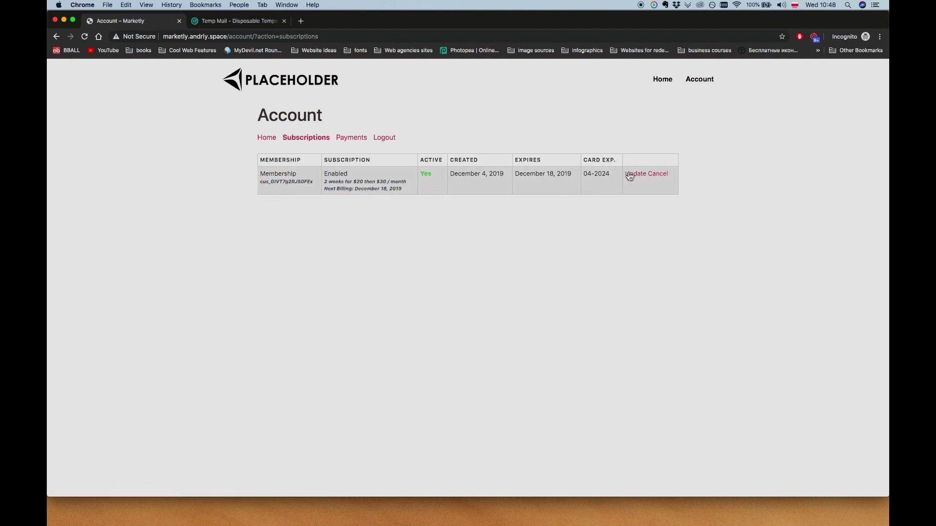
Check the completed $20.00 credit-card payment under Payments, then return to the account Home view.
left_click(350, 141)
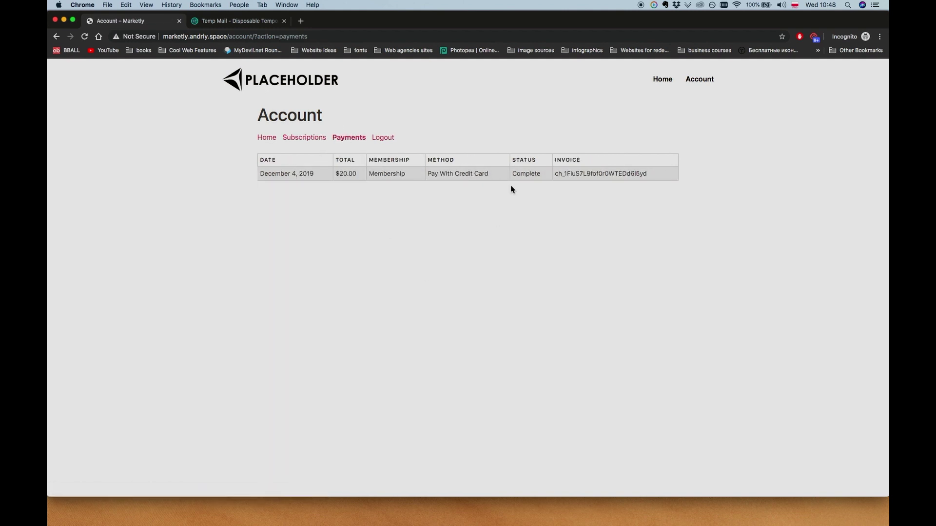
left_click_drag(639, 175, 263, 175)
left_click(401, 186)
left_click(271, 139)
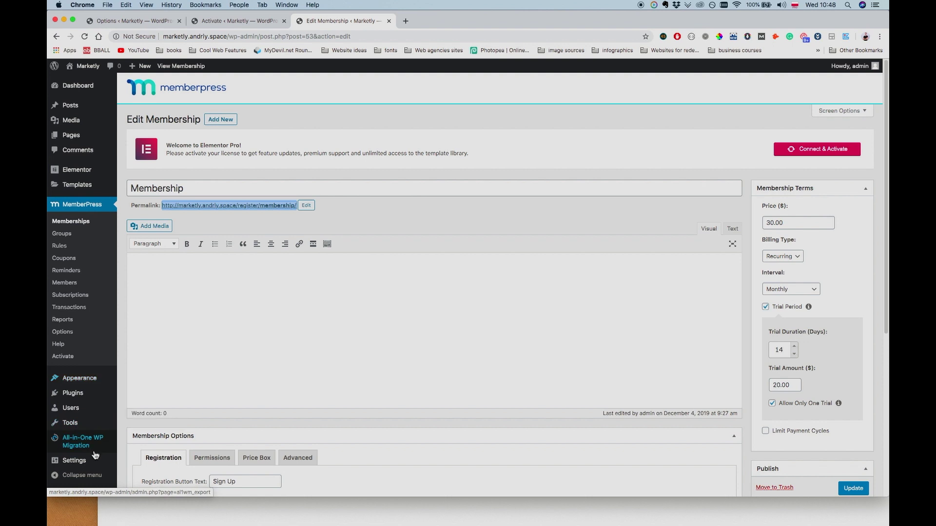
Replace the Main Menu's broken Account custom link with the Account page, save, and test the live link.
mouse_move(93, 380)
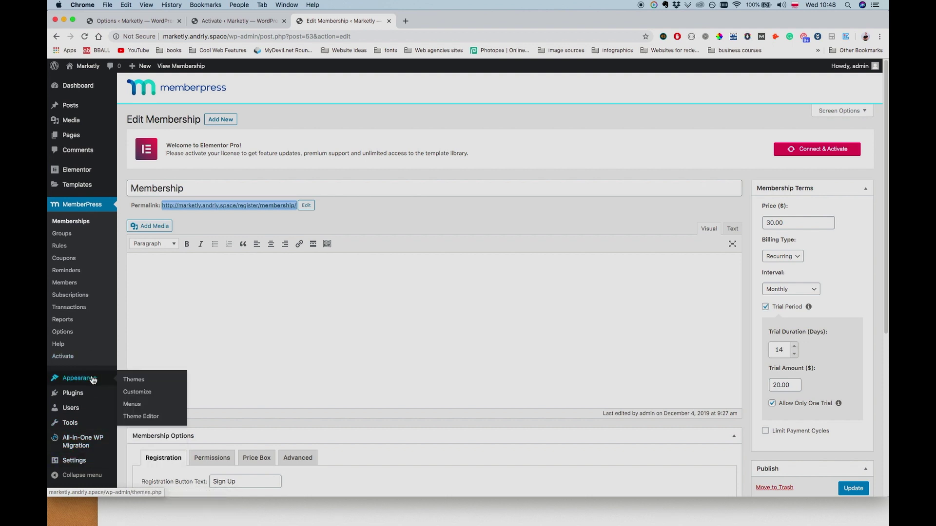
left_click(143, 406)
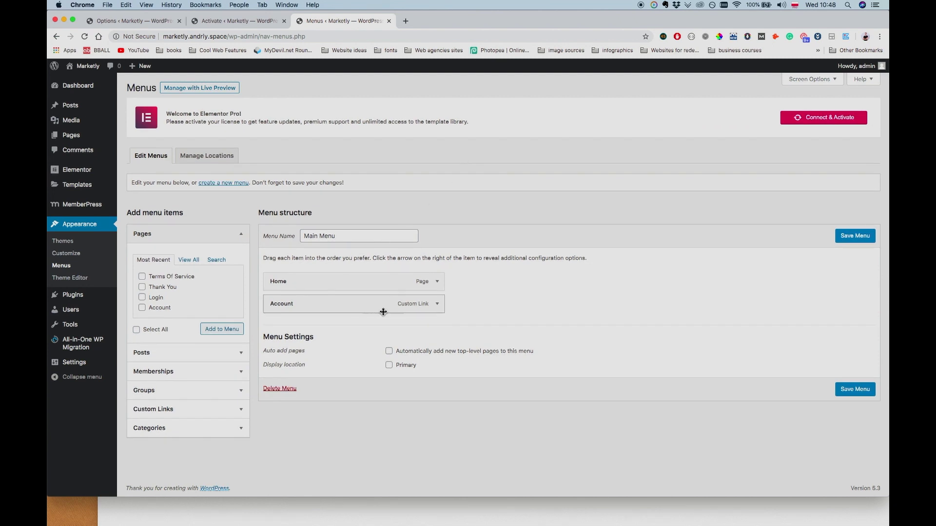
left_click(437, 304)
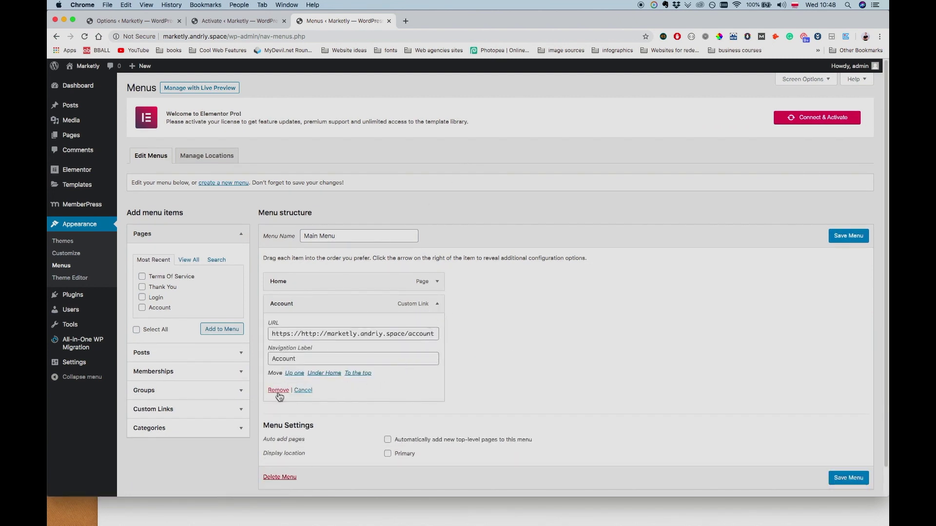
left_click(273, 392)
left_click(142, 308)
left_click(222, 329)
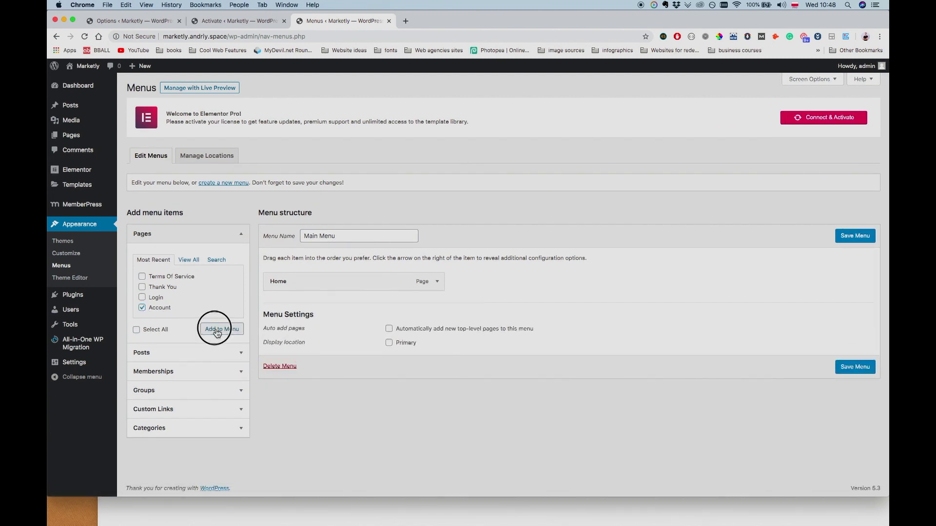
left_click(862, 244)
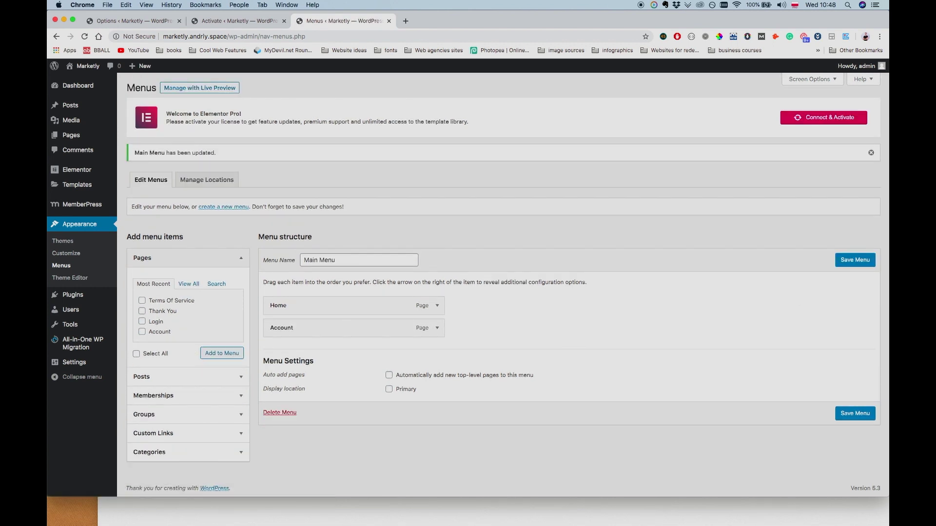
left_click(222, 499)
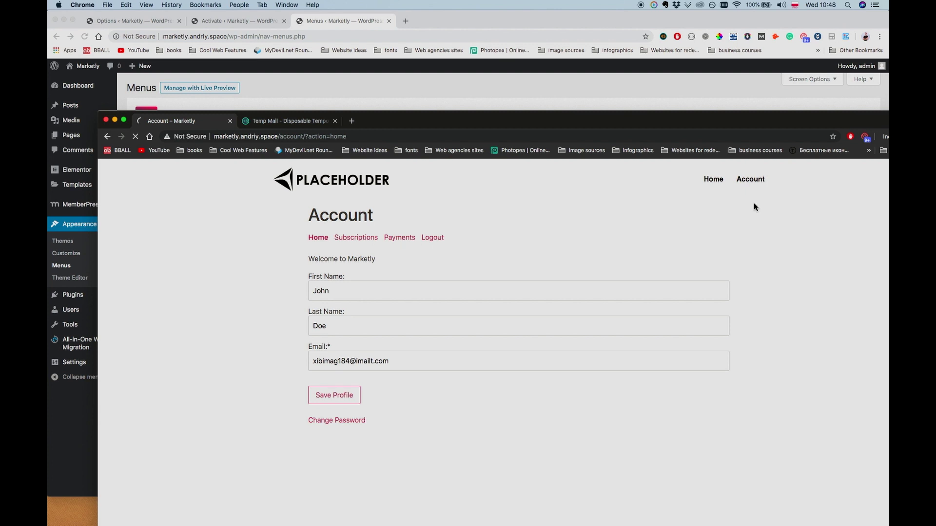